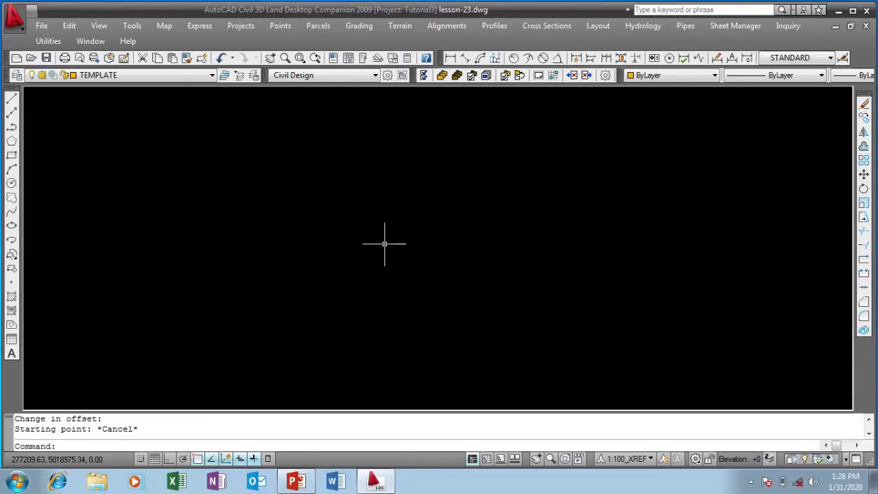
- Show the Cross Sections > Templates submenu with Define, Edit and Import Template
left_click(546, 27)
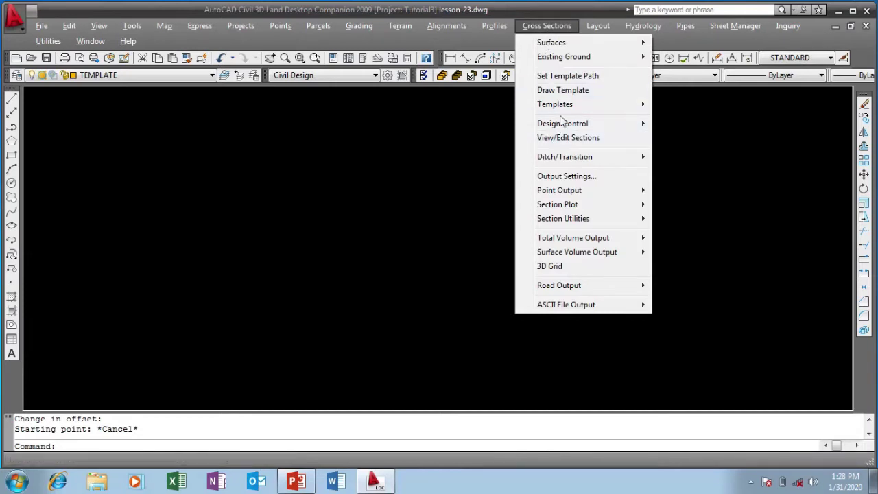
mouse_move(561, 113)
left_click(306, 135)
left_click_drag(304, 137, 304, 121)
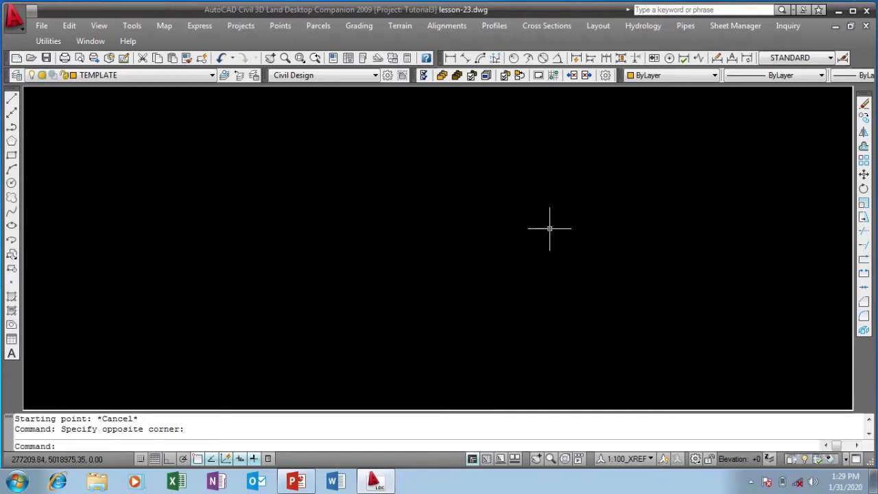
left_click(547, 26)
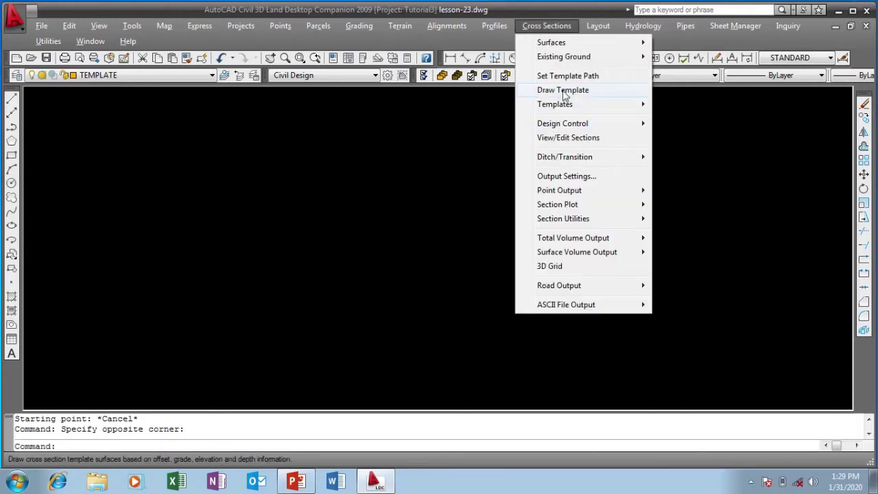
mouse_move(565, 112)
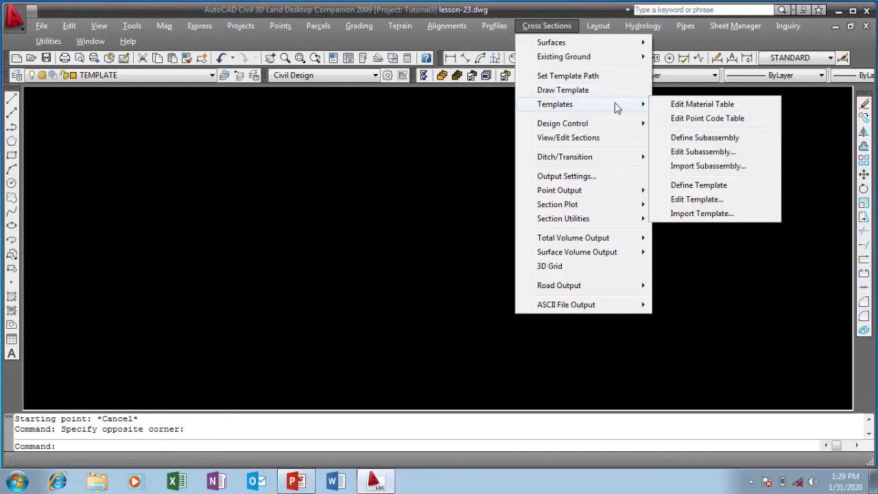
- Draw a template line from a picked start point at 2.5% grade and -7.3 offset change
left_click(582, 90)
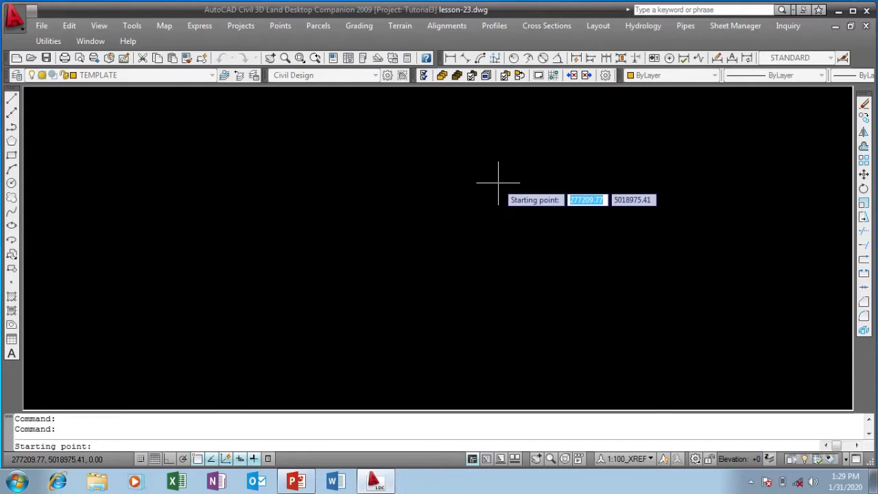
left_click(457, 167)
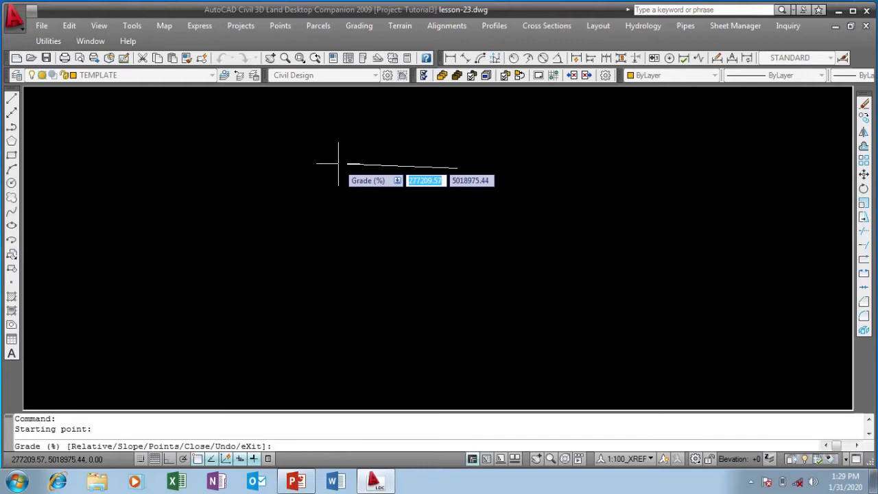
type("2")
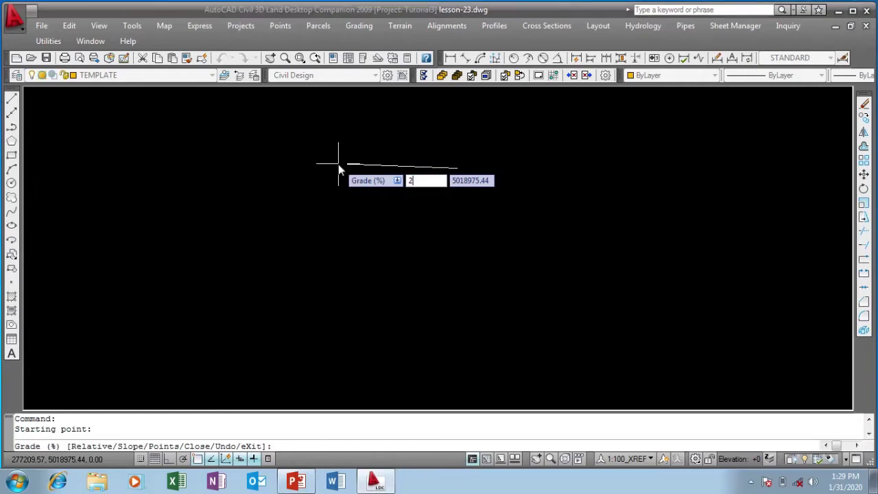
type(".5")
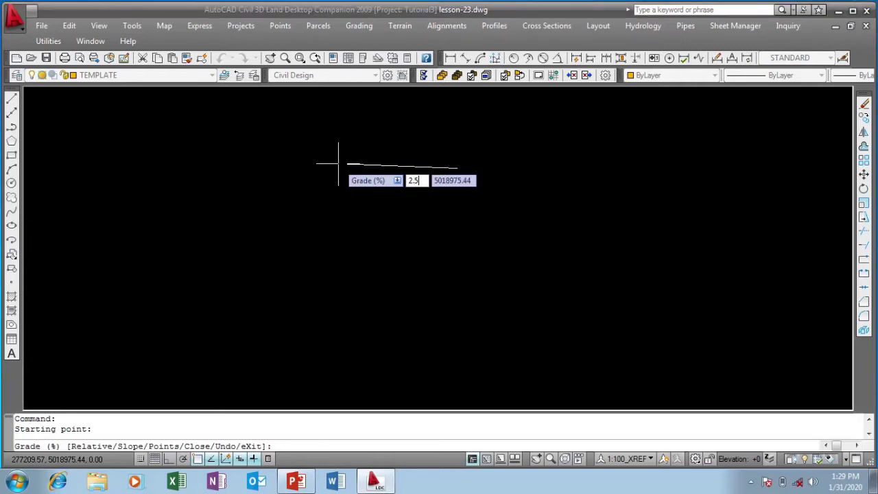
key("Return")
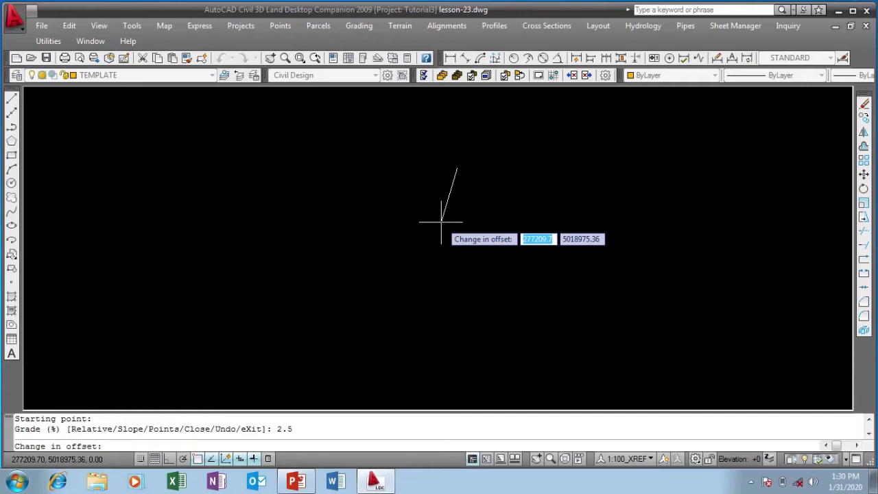
type("-7")
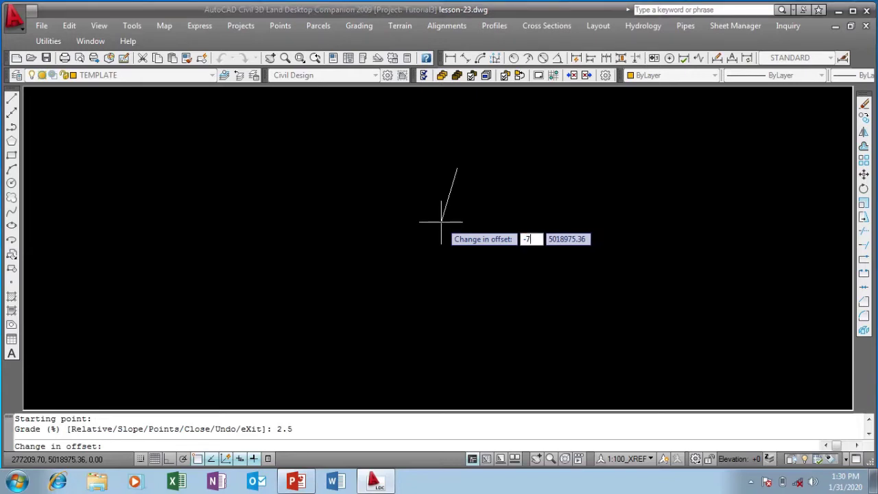
type(".3")
key("Return")
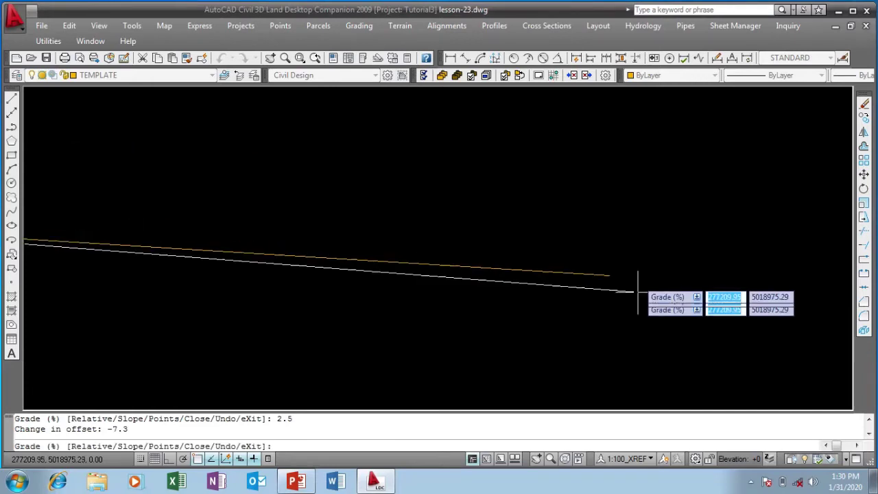
scroll(637, 294, "down", 2)
scroll(402, 231, "up", 2)
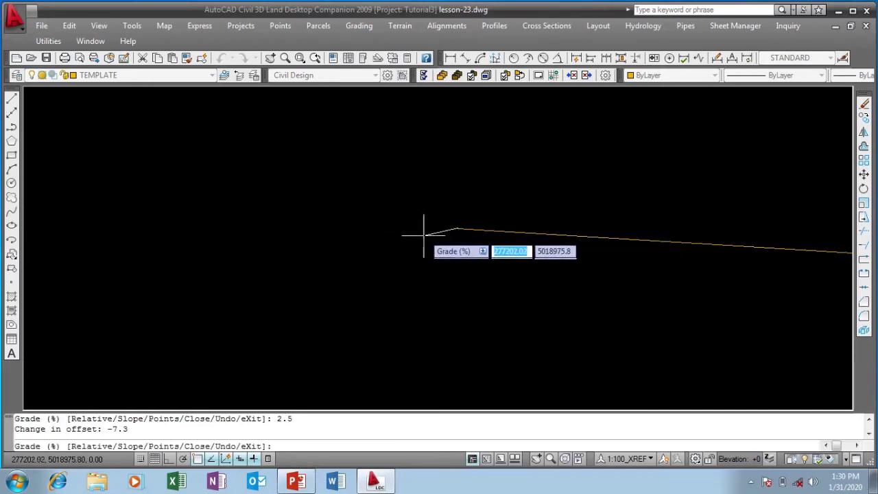
scroll(636, 255, "down", 2)
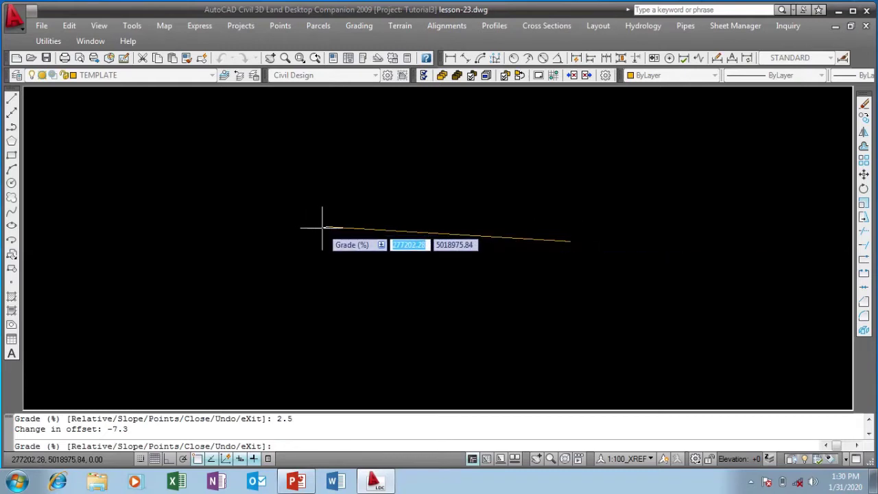
scroll(321, 228, "up", 1)
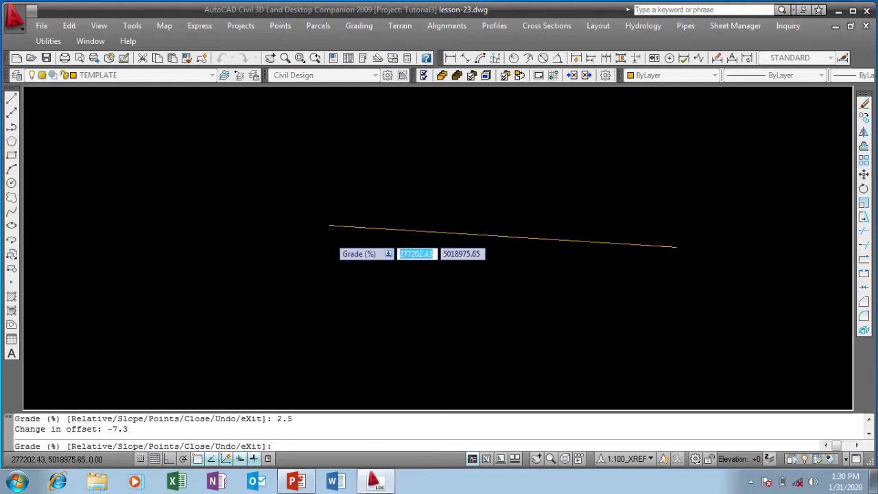
right_click(330, 239)
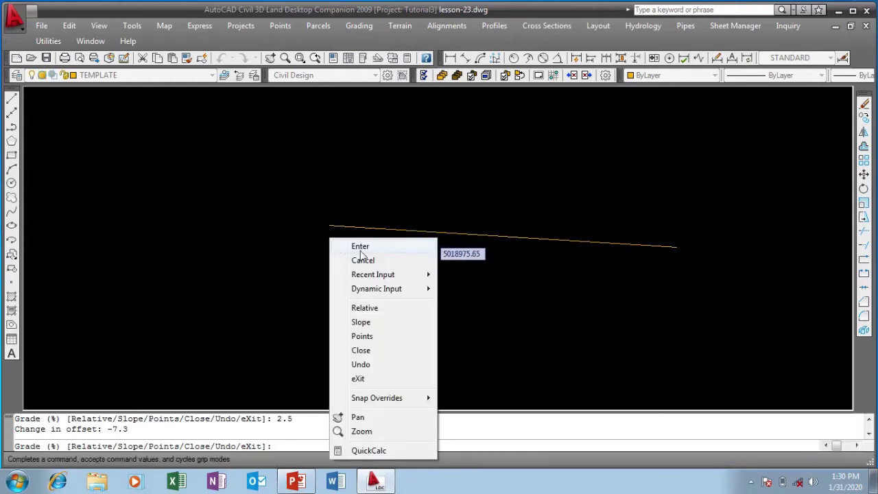
- Add a segment from the line's right end at -4.5% grade over a 2 offset, then end the command
left_click(360, 247)
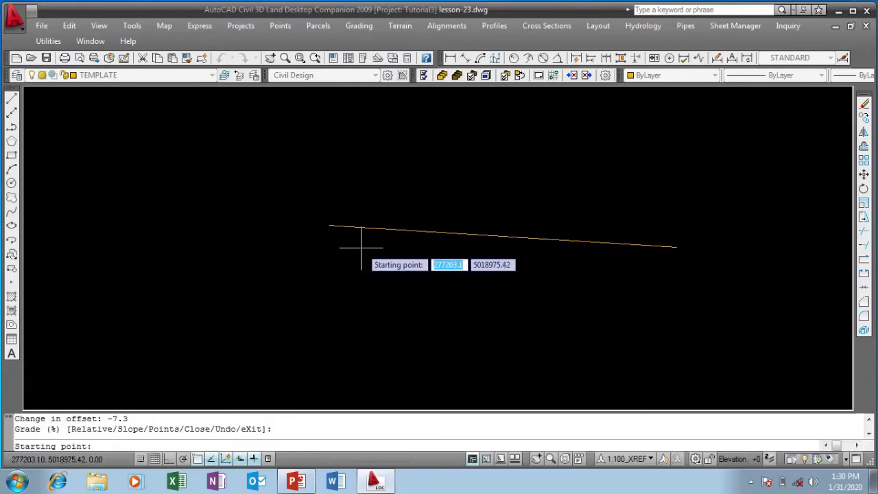
scroll(439, 271, "down", 1)
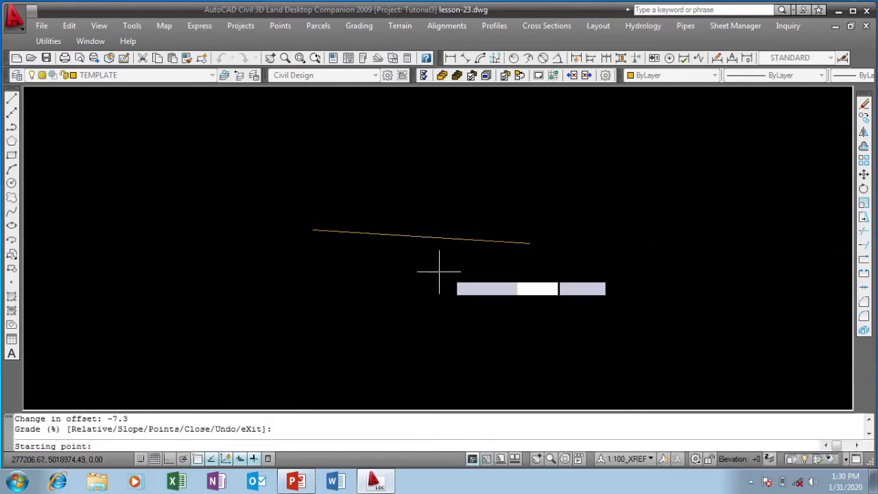
scroll(530, 240, "up", 2)
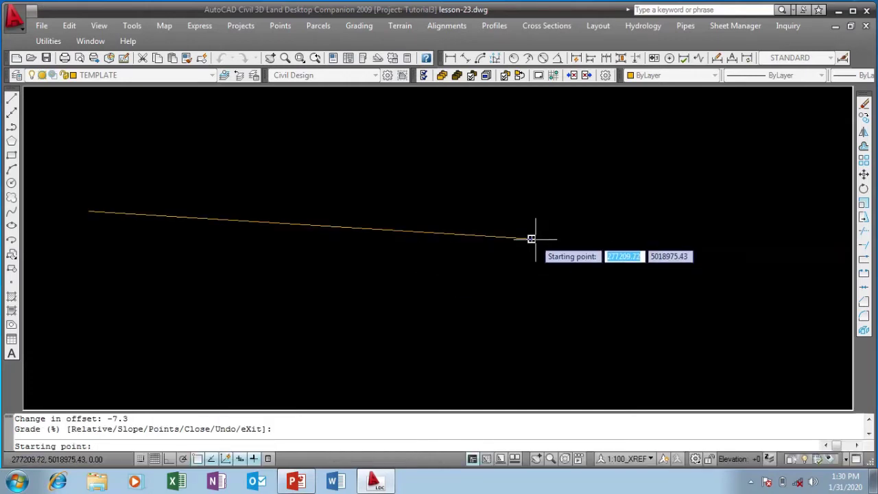
left_click(533, 239)
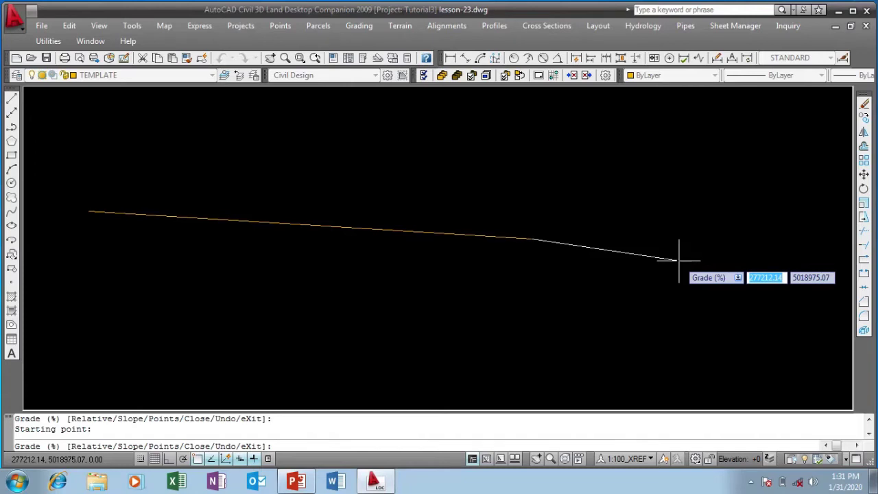
type("-")
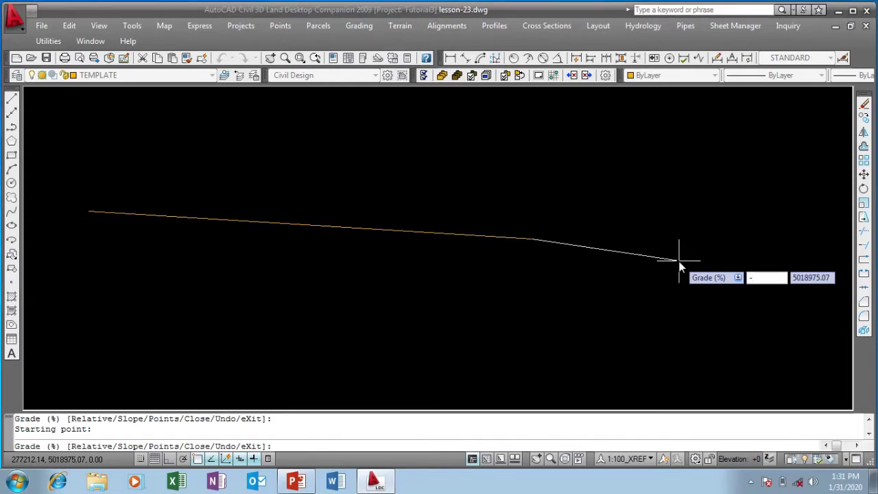
type("4.")
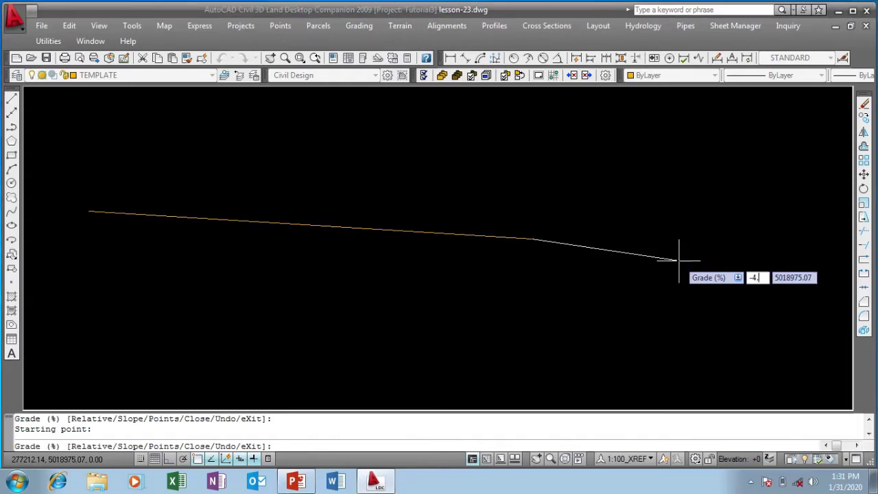
type("5")
key("Return")
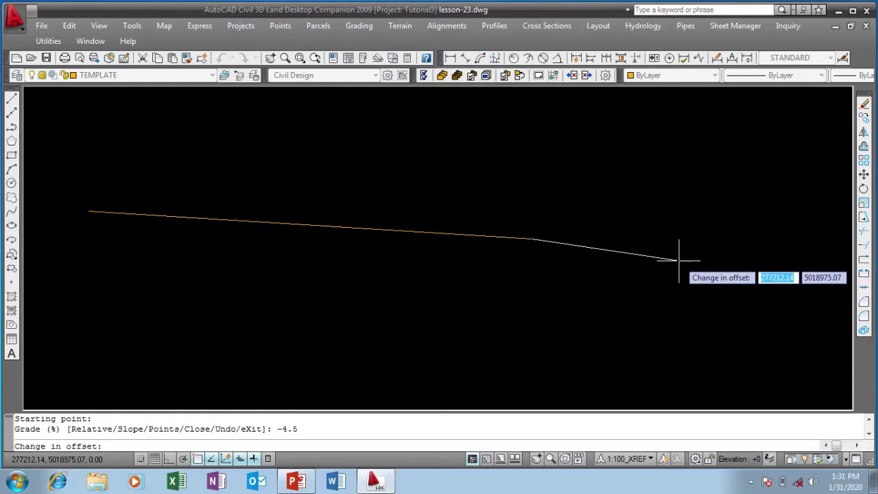
type("2")
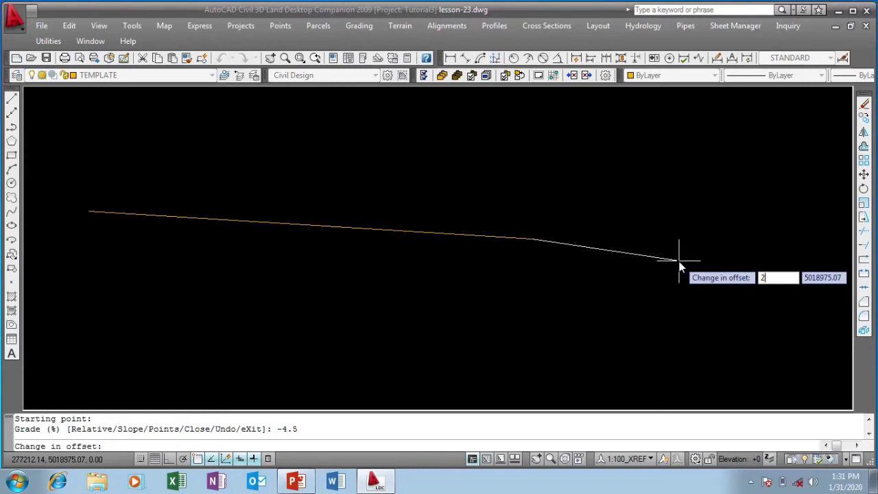
key("Return")
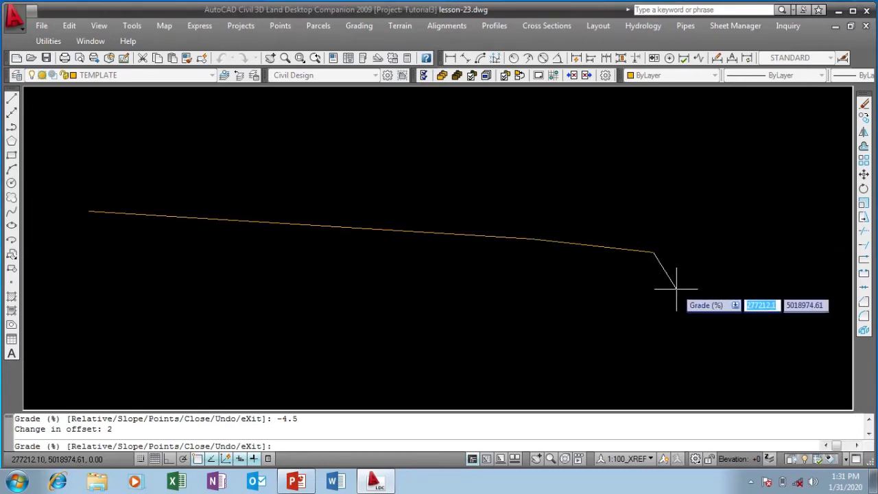
right_click(675, 288)
left_click(712, 63)
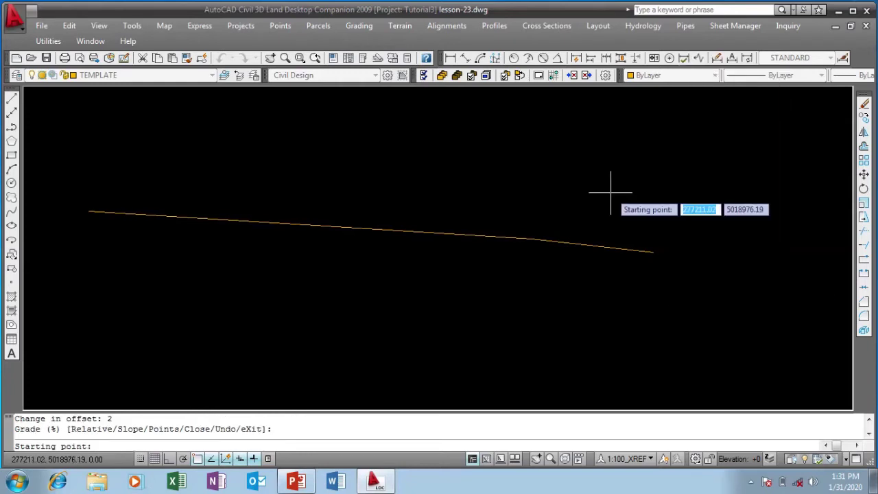
- Offset the road surface line 0.075 downward to create the first parallel layer
key("Return")
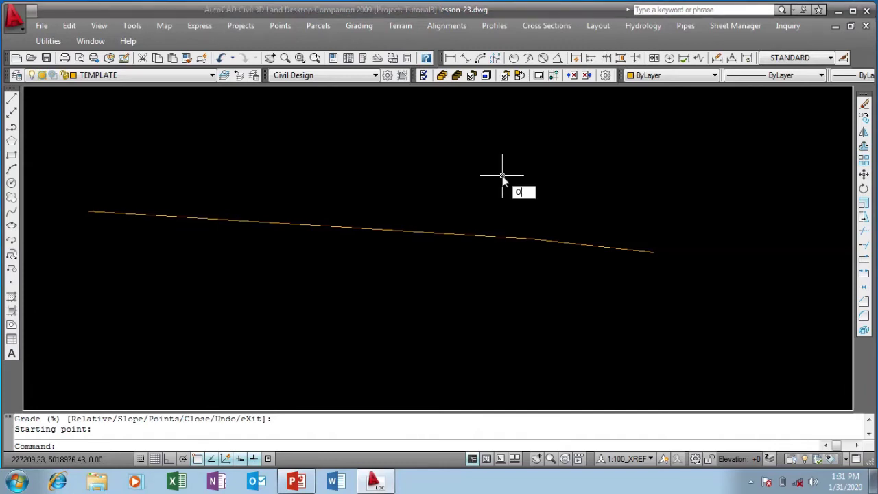
key("Return")
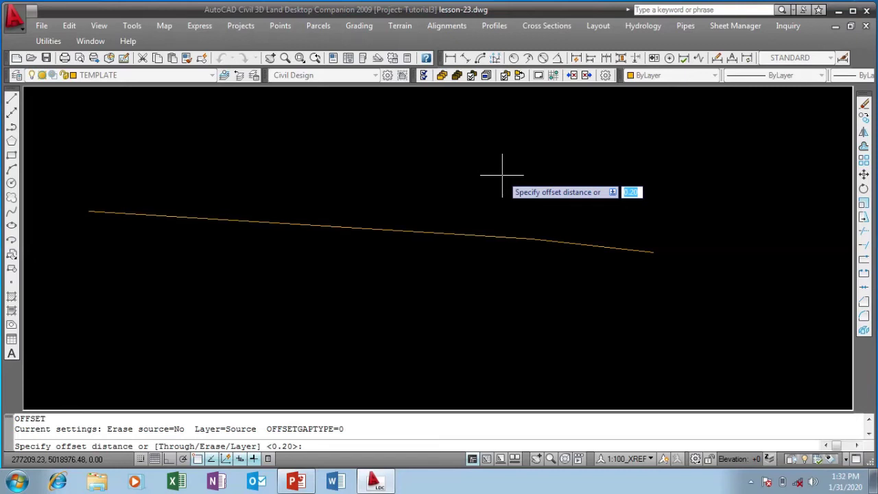
type("0.")
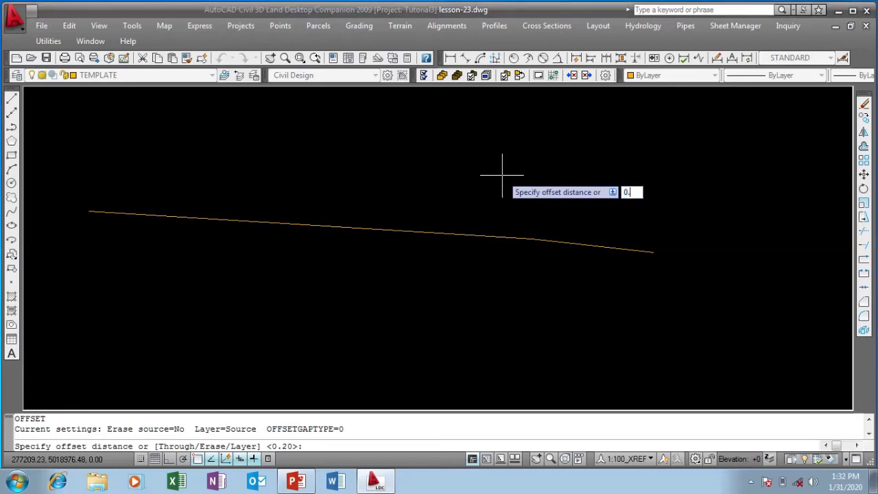
type("075")
key("Return")
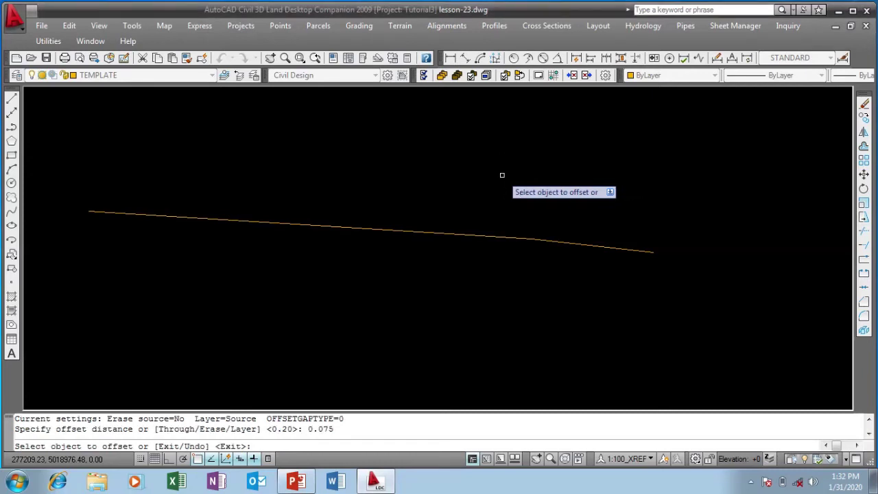
left_click(325, 225)
left_click(314, 259)
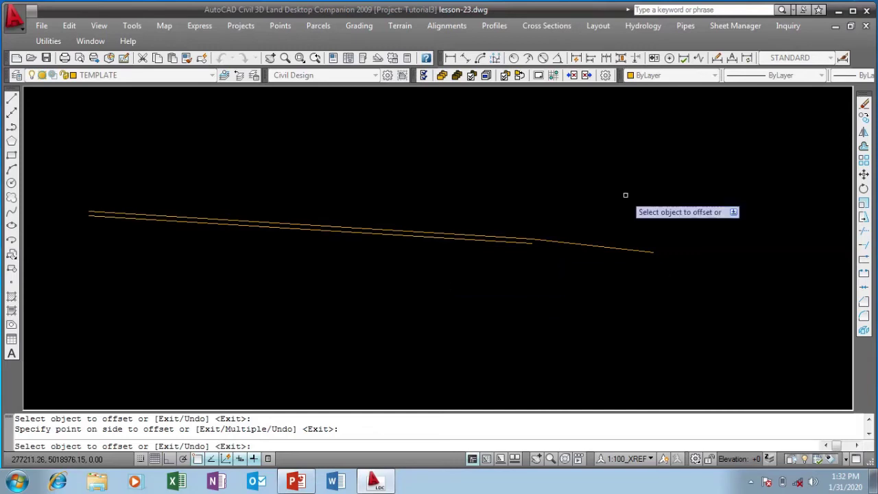
scroll(279, 217, "up", 2)
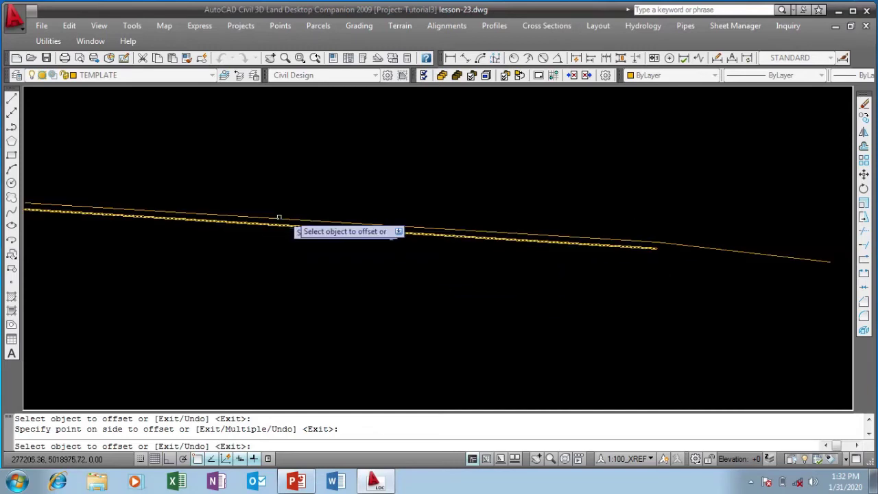
scroll(449, 192, "down", 3)
scroll(426, 200, "up", 3)
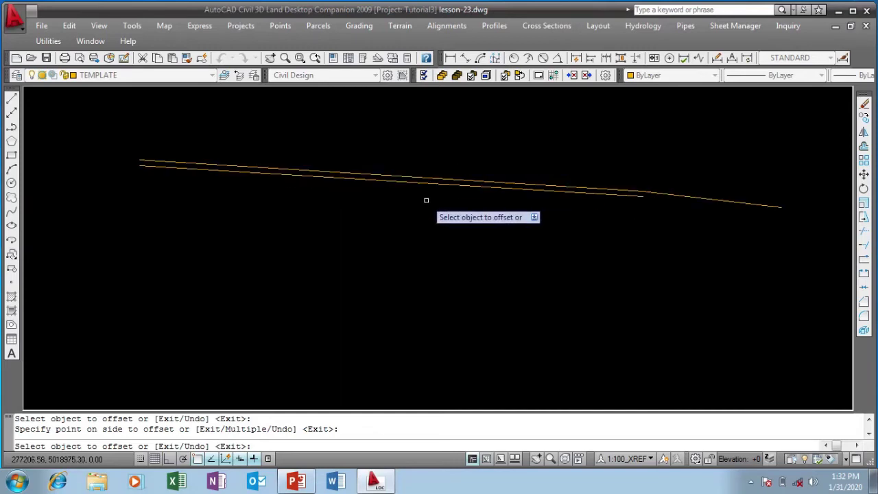
right_click(426, 200)
left_click(448, 207)
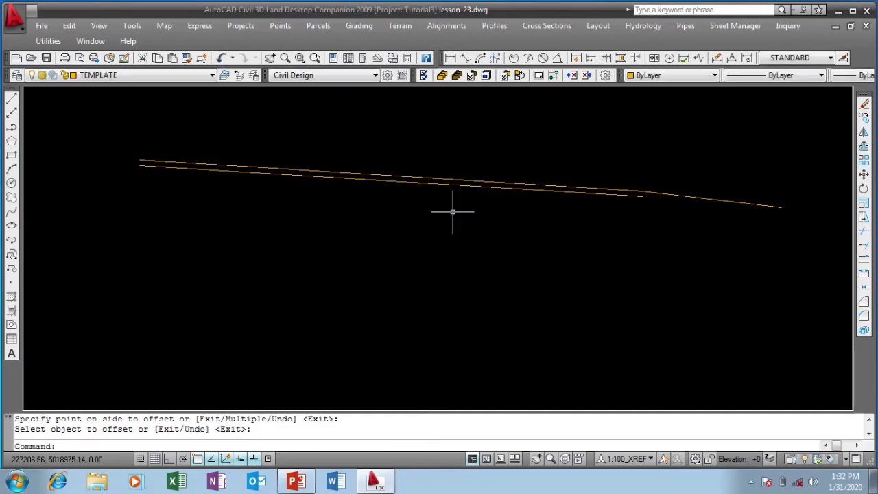
- Start OFFSET with the offset distance set to 0.25
type("o")
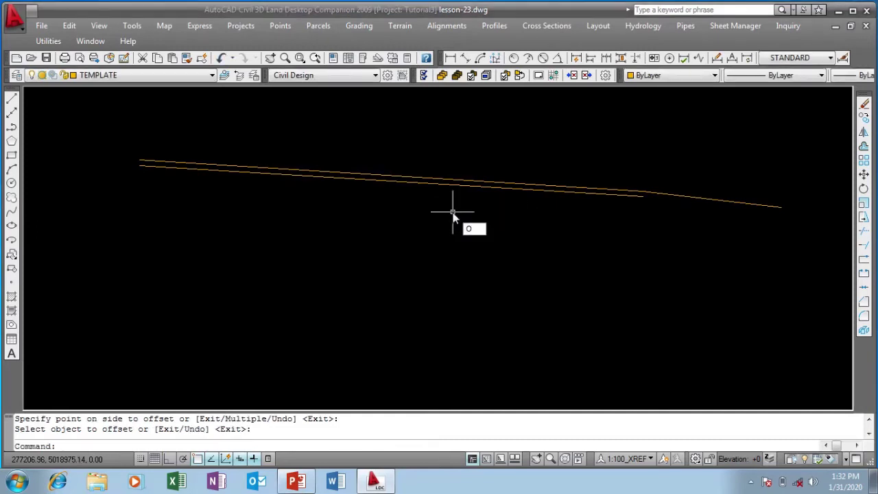
key("Return")
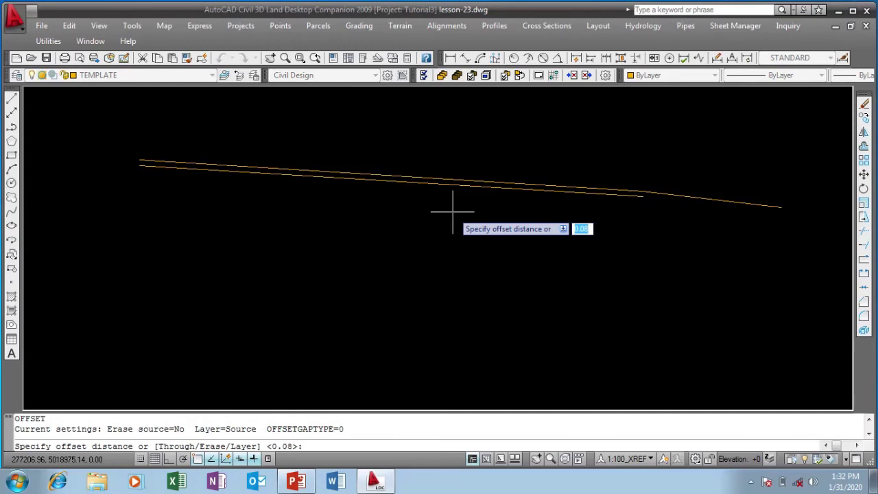
type("25")
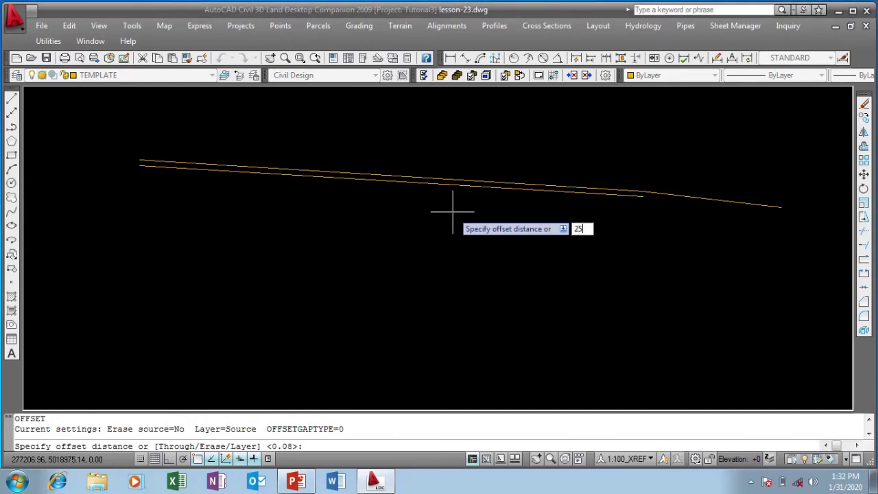
key("BackSpace")
key("BackSpace")
type("0.25")
key("Return")
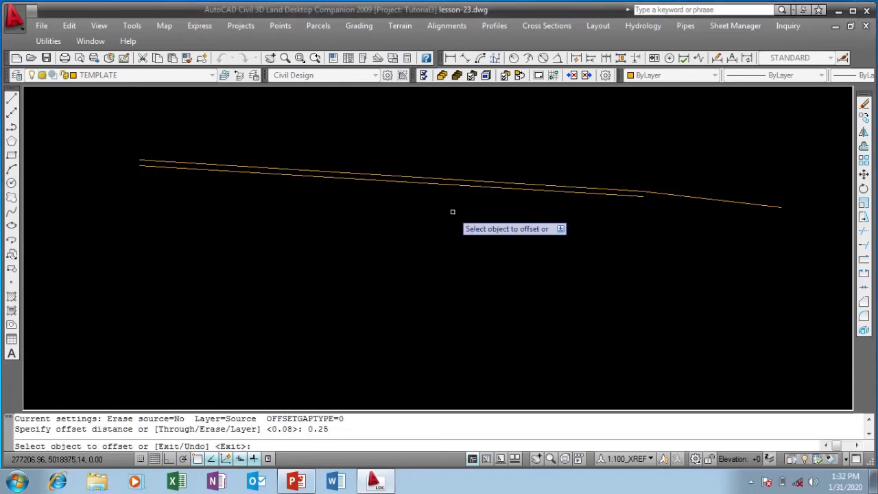
- Offset the lower line downward twice, producing two new layer lines 0.25 apart
left_click(497, 187)
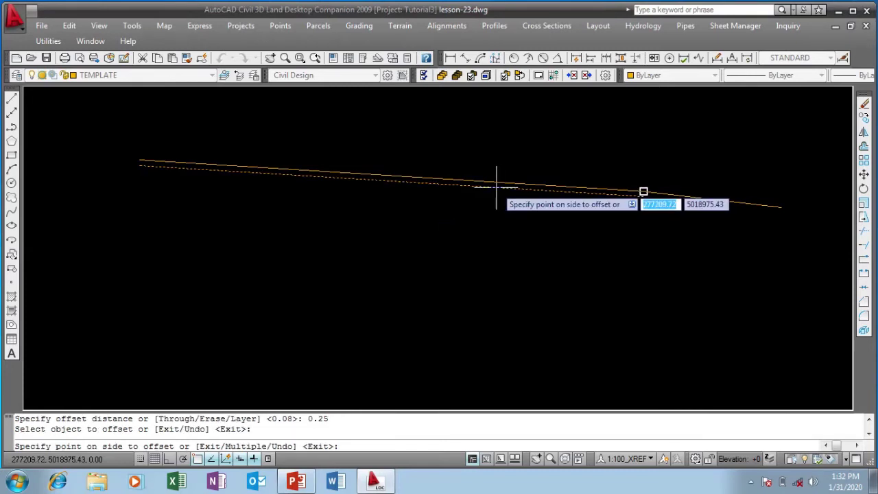
left_click(478, 225)
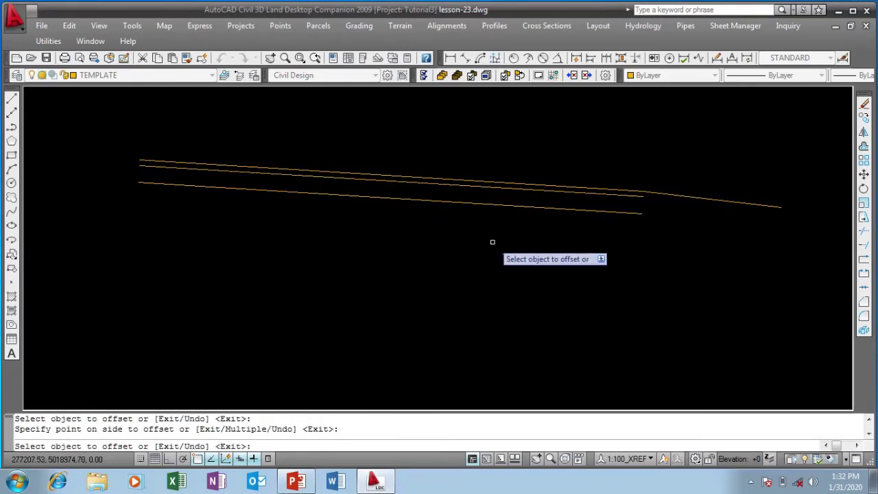
left_click(509, 206)
left_click(502, 246)
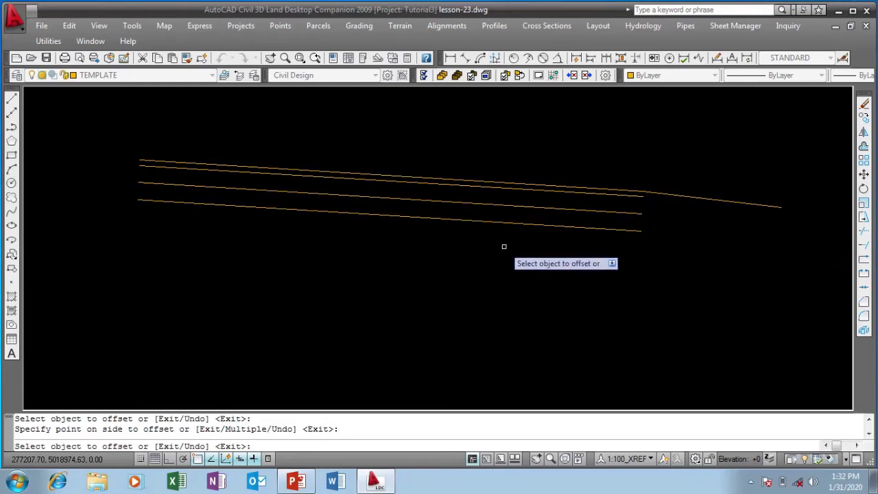
right_click(504, 246)
left_click(534, 257)
scroll(540, 233, "down", 2)
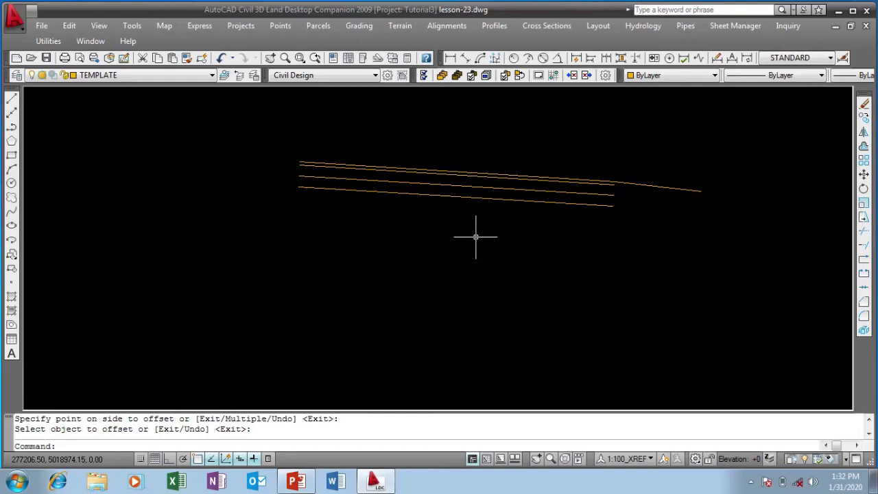
- From the top line's right end, draw a 1-unit drop and 2-unit leg, closing back diagonally
left_click(12, 98)
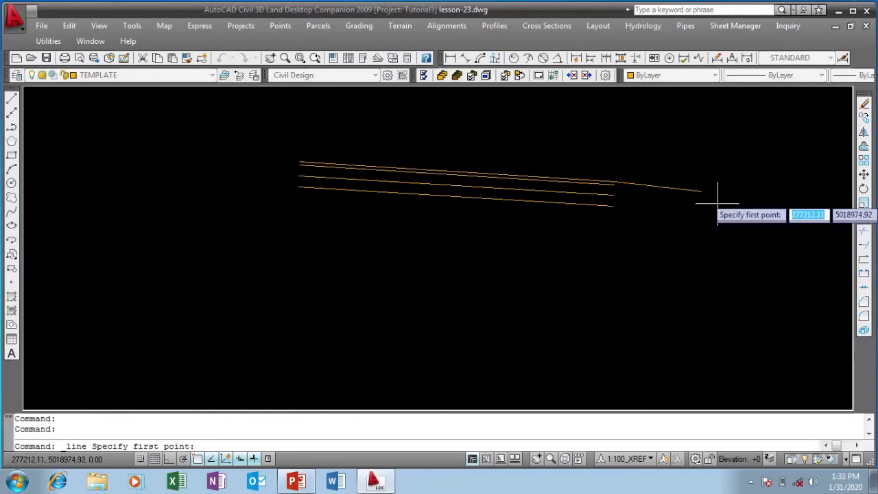
left_click(700, 191)
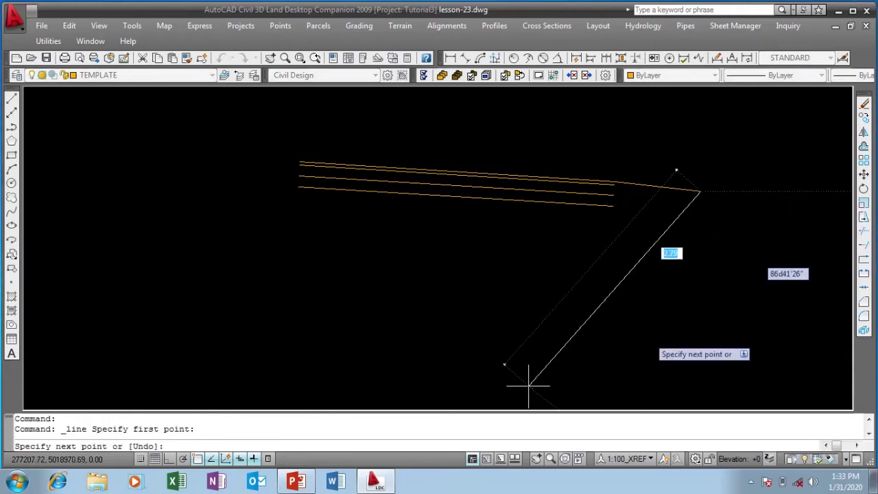
left_click(168, 460)
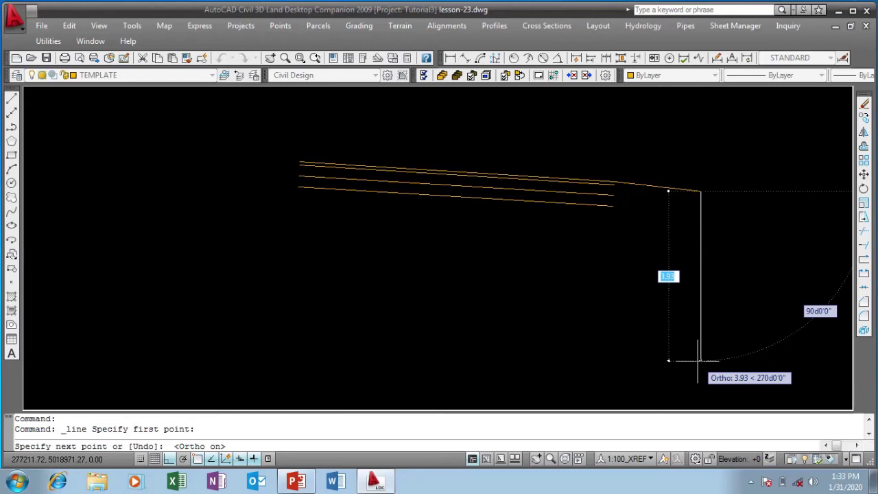
type("1")
key("Return")
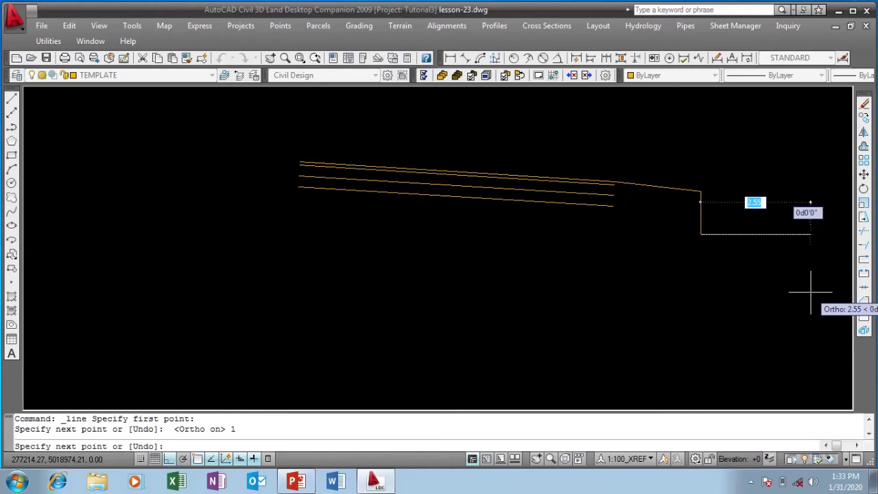
type("2")
key("Return")
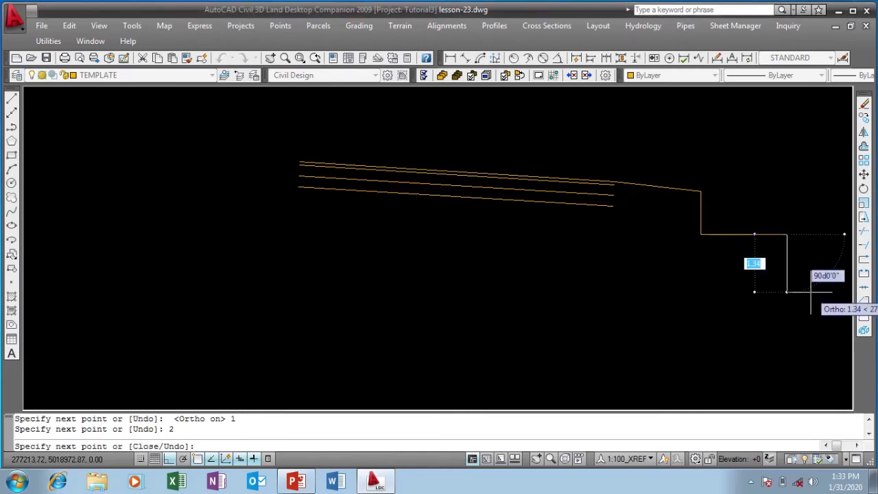
left_click(701, 191)
right_click(721, 197)
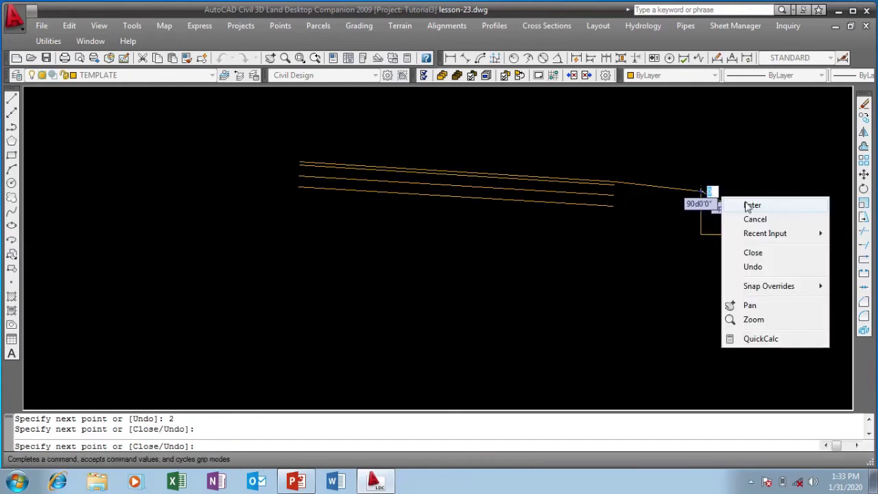
left_click(750, 206)
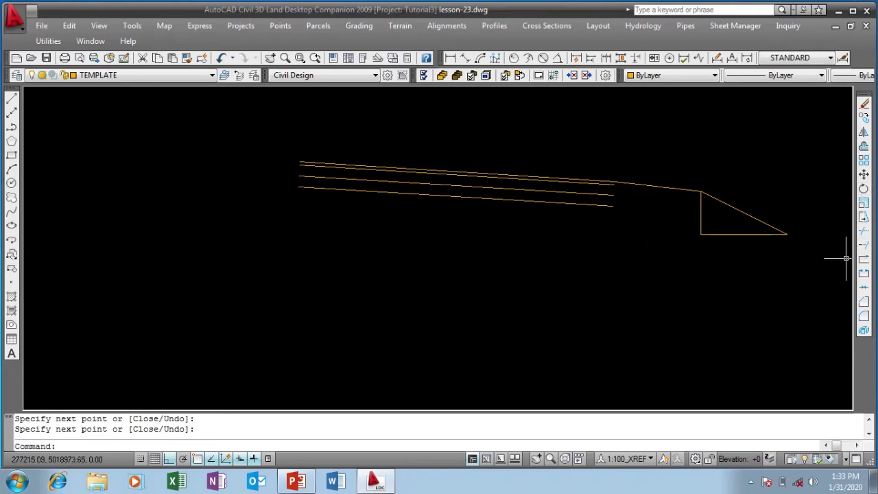
left_click(864, 245)
- Extend the bottom and third layer lines to the triangle's sloped edge and bottom boundary
left_click(731, 205)
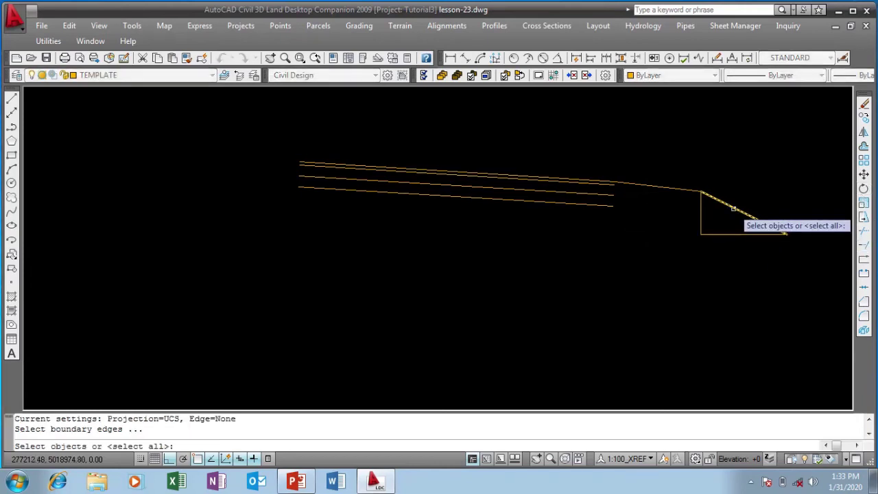
scroll(626, 205, "up", 2)
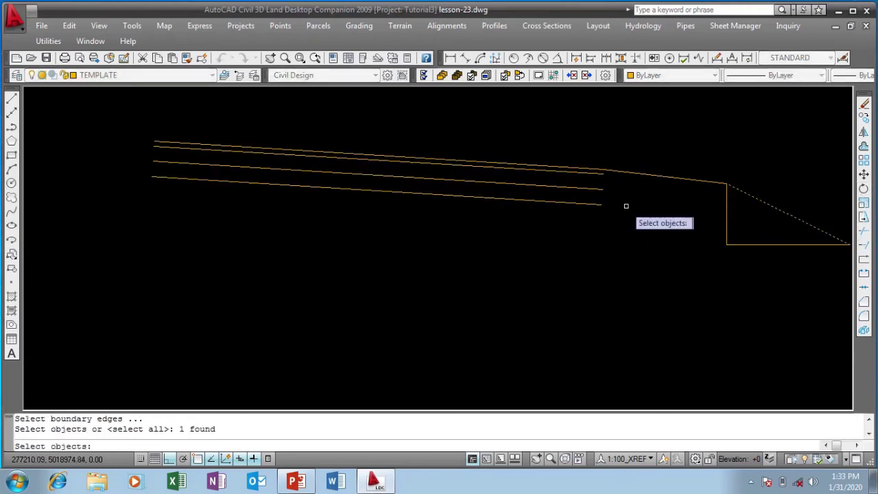
left_click(588, 205)
key("Return")
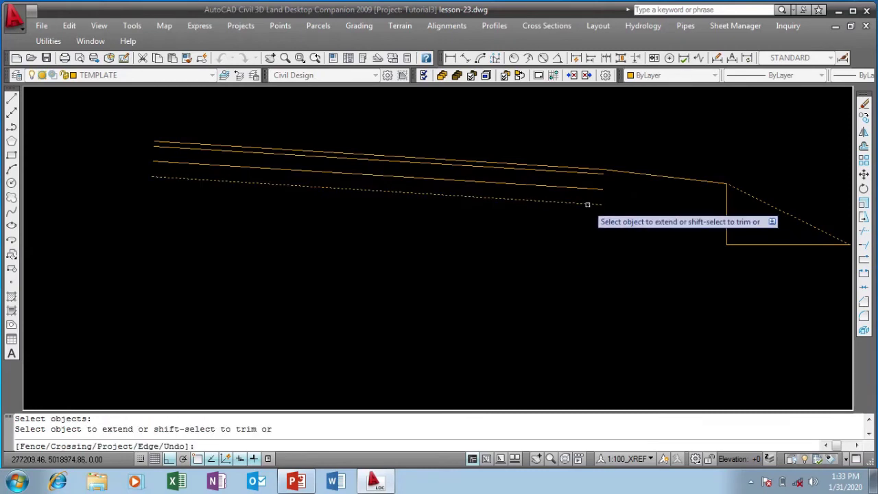
left_click(588, 204)
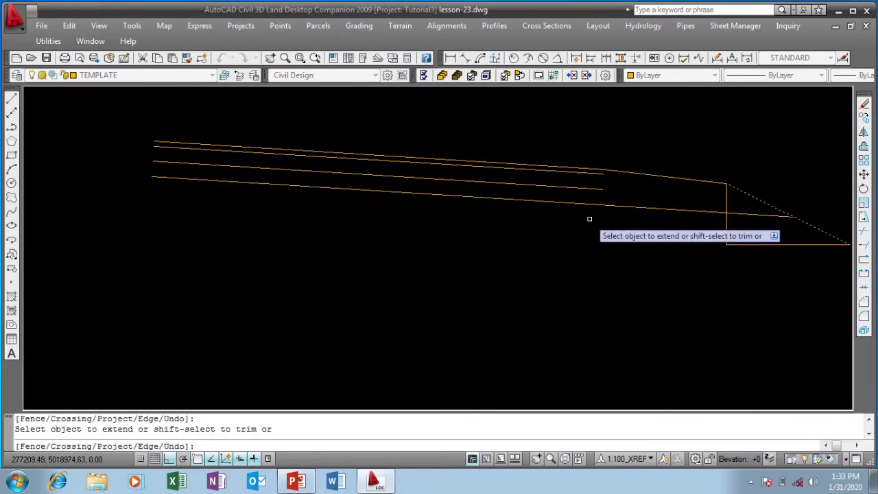
left_click(600, 190)
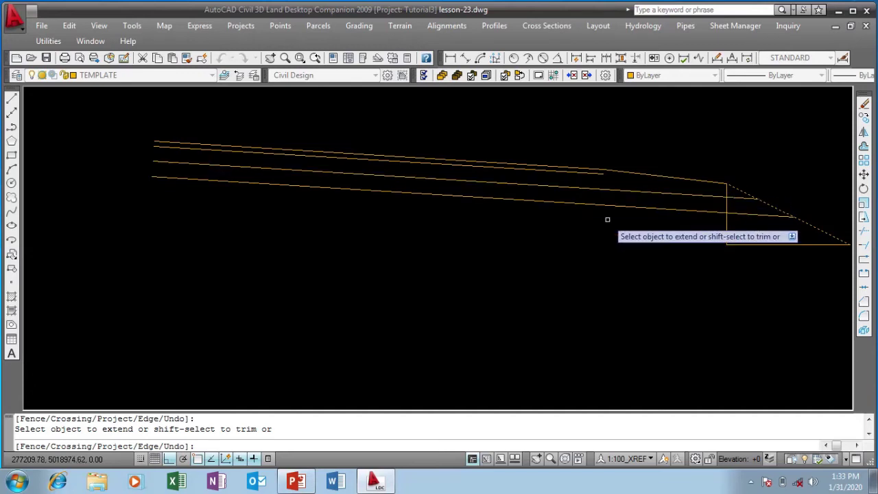
right_click(619, 213)
left_click(642, 220)
left_click(10, 100)
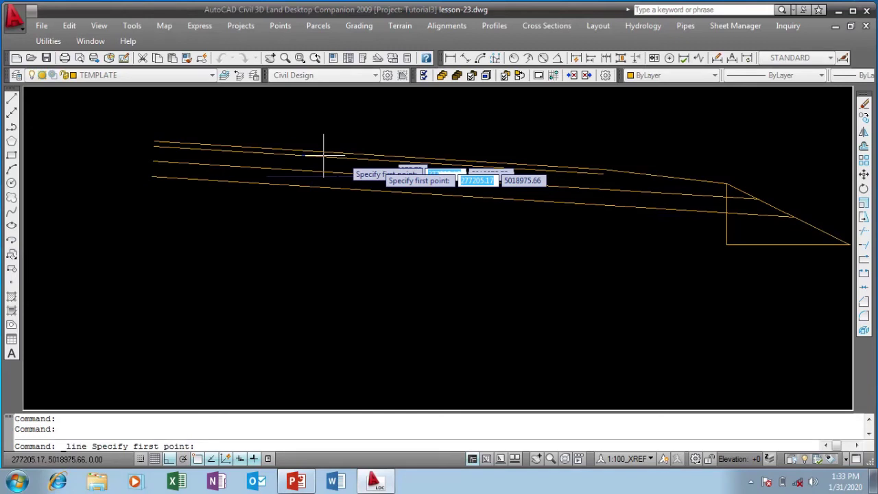
- Draw a short vertical line from the second line's right end up to the top line
scroll(565, 169, "up", 3)
left_click(577, 167)
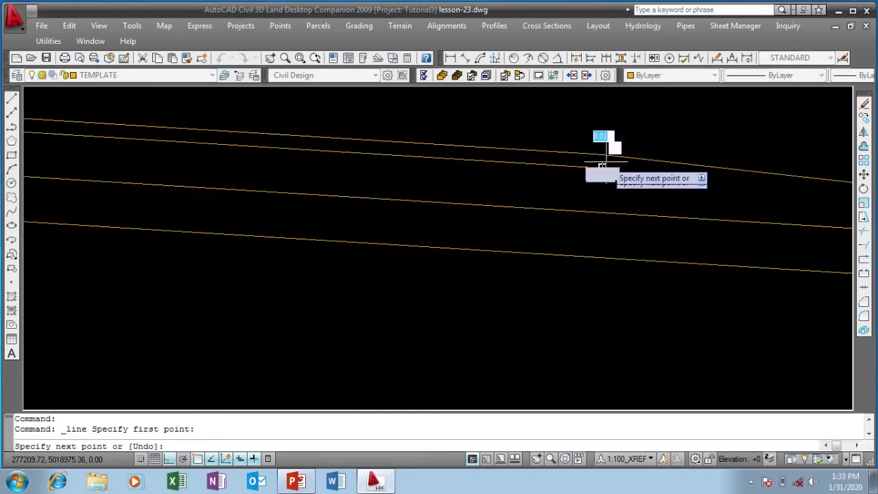
left_click(604, 154)
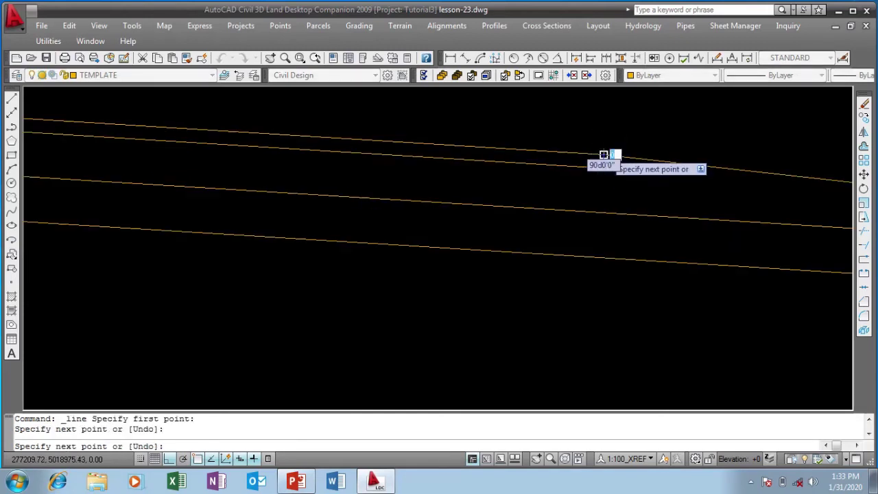
key("Return")
scroll(621, 185, "down", 4)
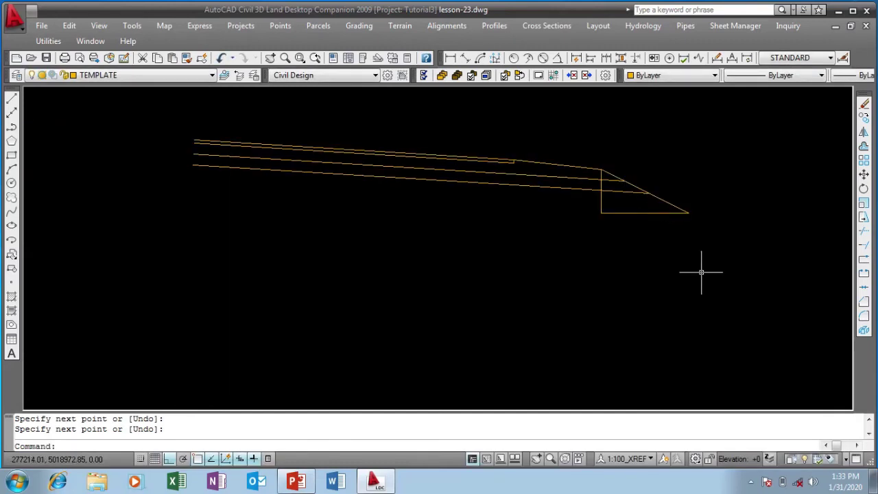
left_click(863, 248)
scroll(688, 212, "up", 3)
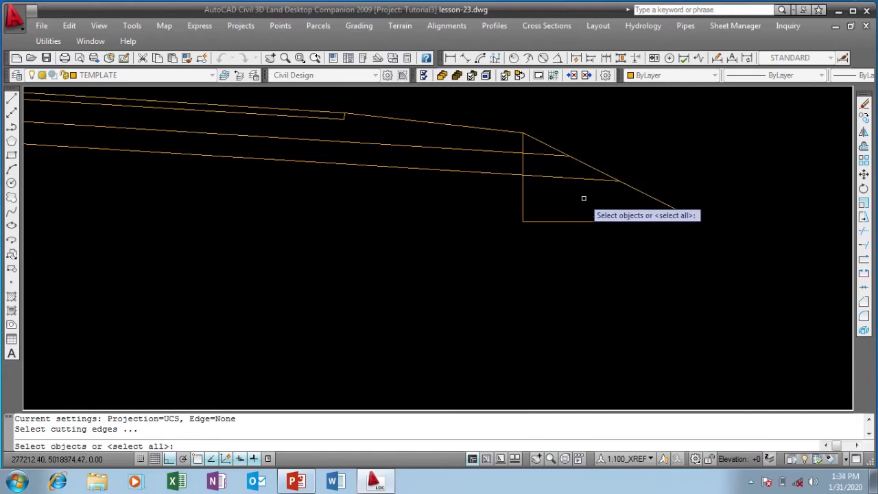
- Trim the excess vertical, diagonal and inner stubs, using all lines as cutting edges
key("Return")
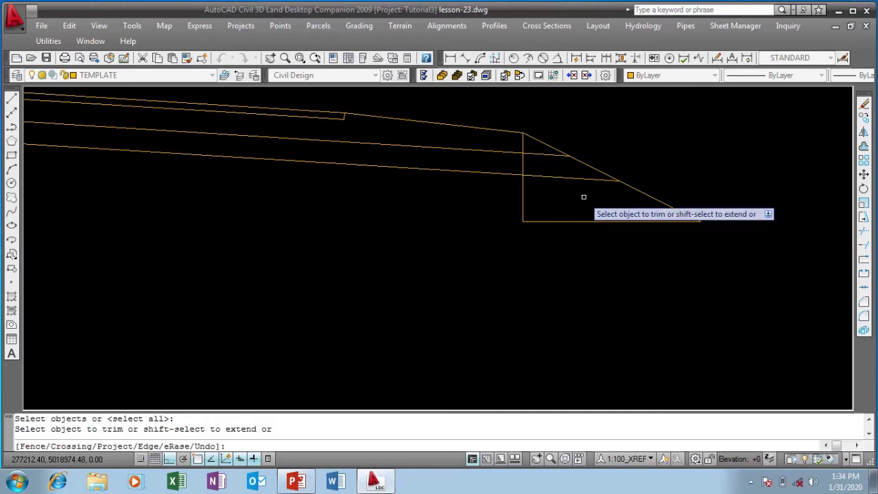
left_click(525, 188)
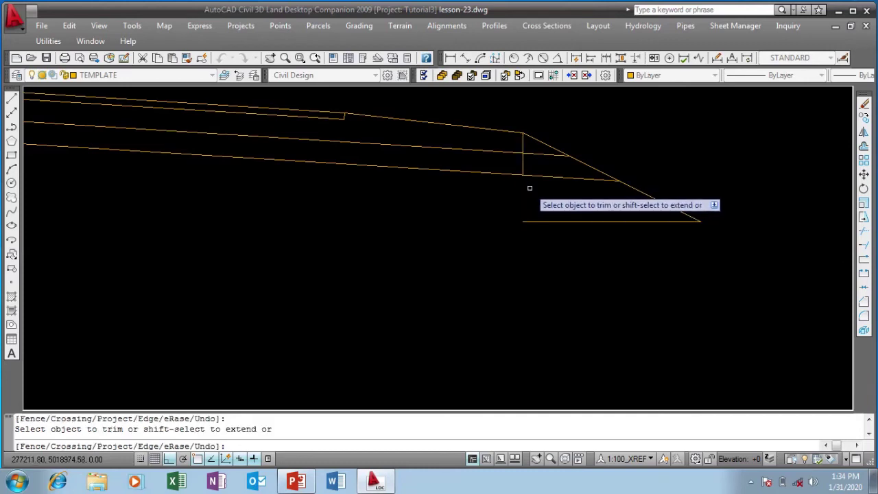
left_click(641, 192)
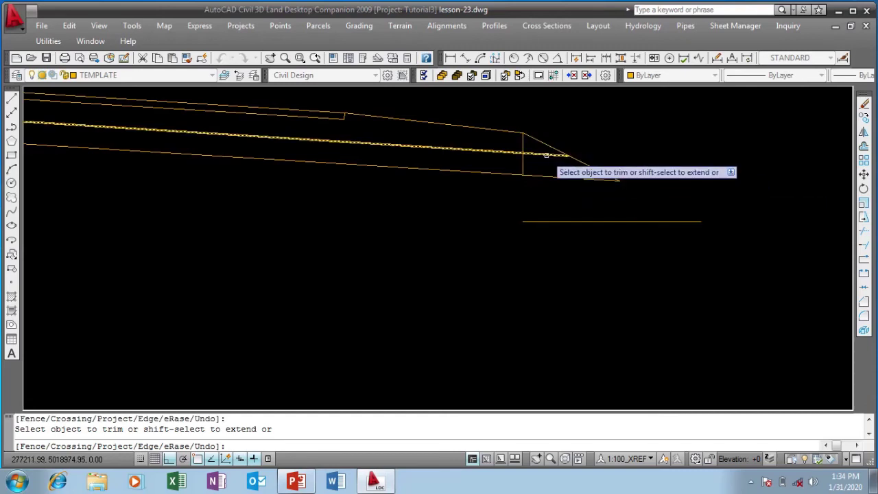
left_click(549, 155)
left_click(521, 165)
left_click(526, 158)
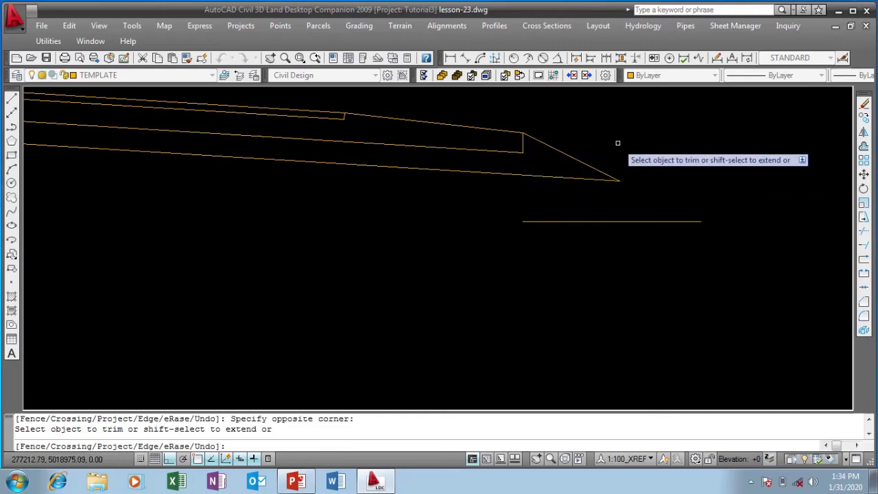
right_click(636, 154)
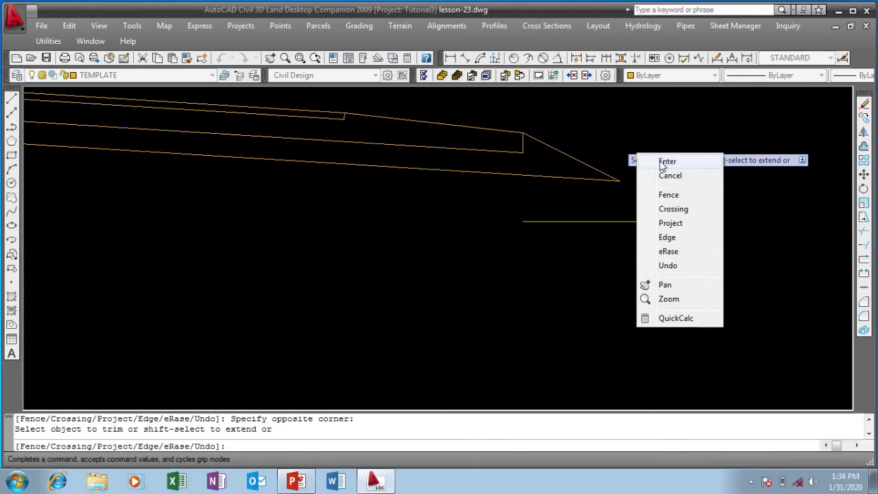
left_click(665, 162)
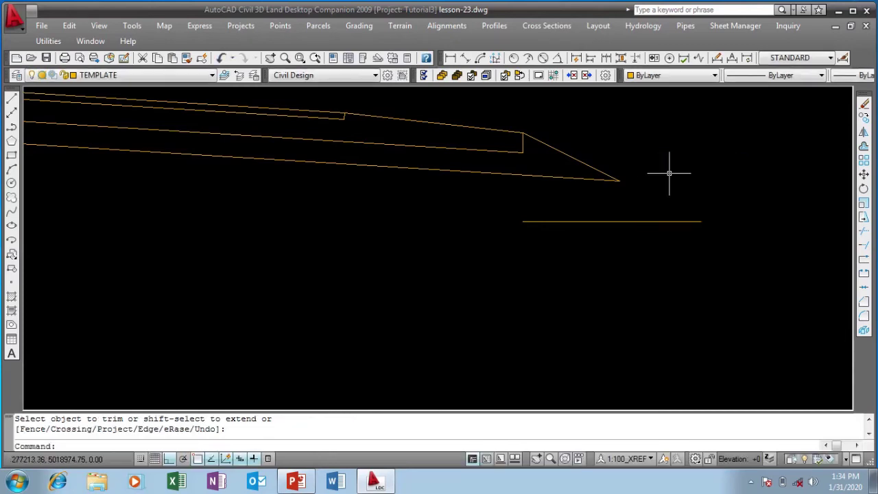
- Window-select and erase the stray horizontal base line below the template
left_click(712, 183)
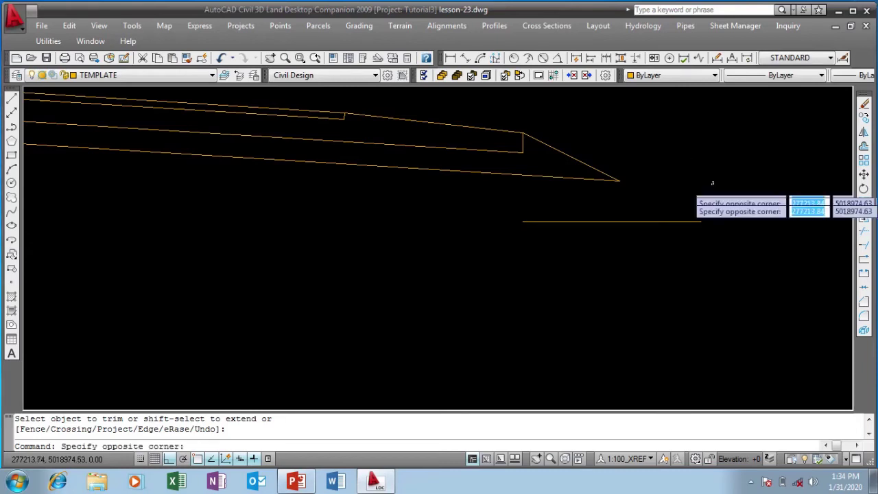
left_click(670, 248)
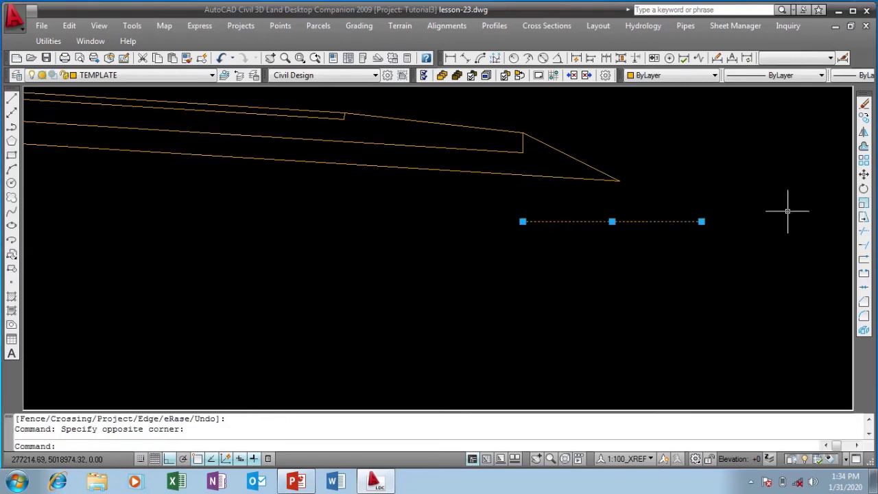
left_click(864, 103)
scroll(728, 178, "down", 3)
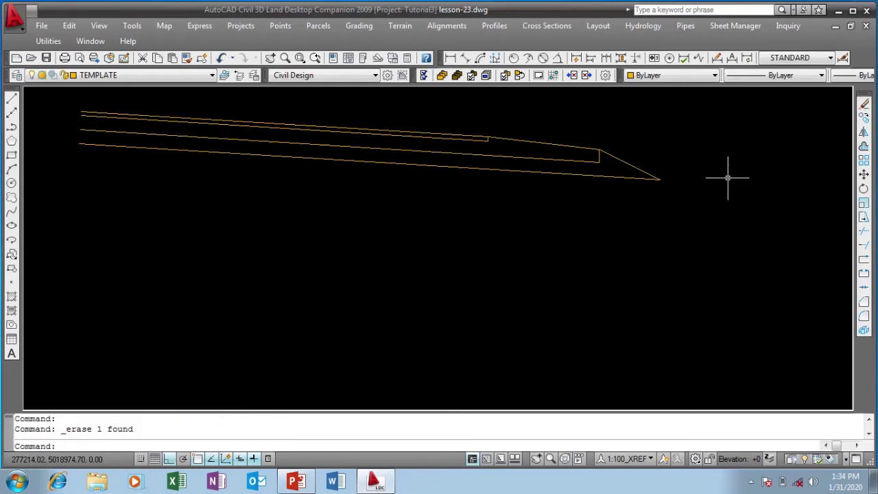